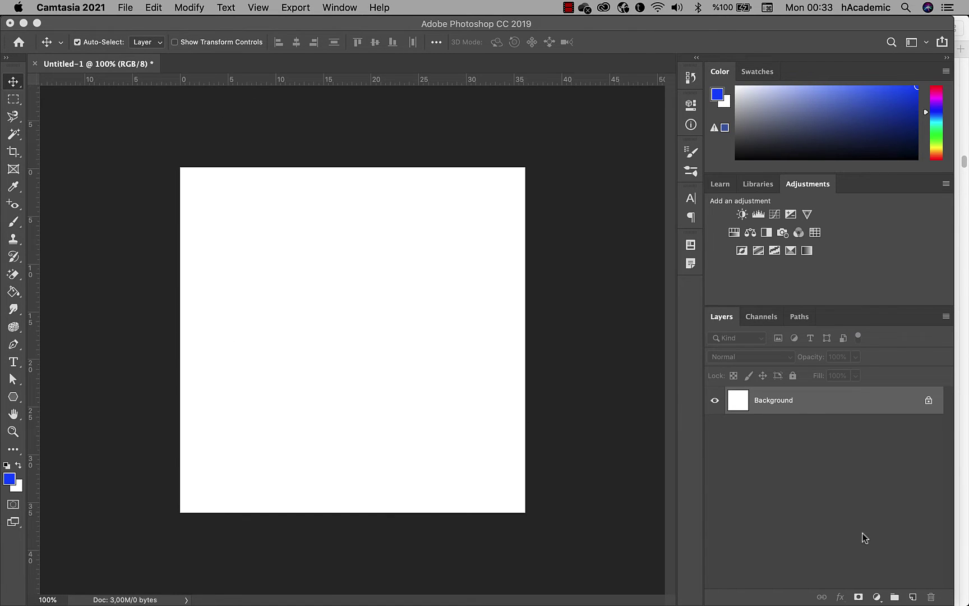
- Add an empty Layer 1 above Background and bring up its right-click layer command list
left_click(913, 598)
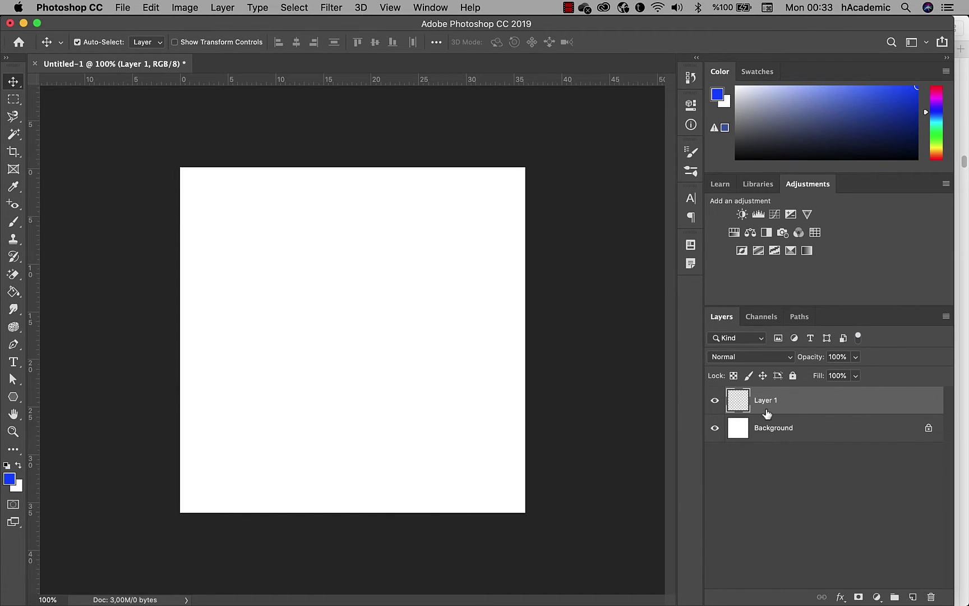
right_click(809, 396)
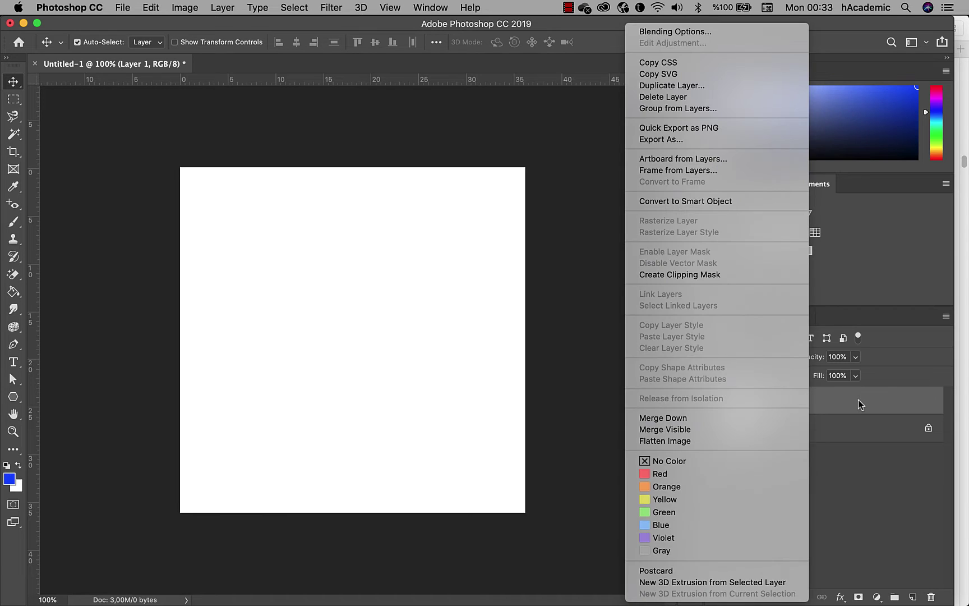
left_click(855, 401)
right_click(801, 399)
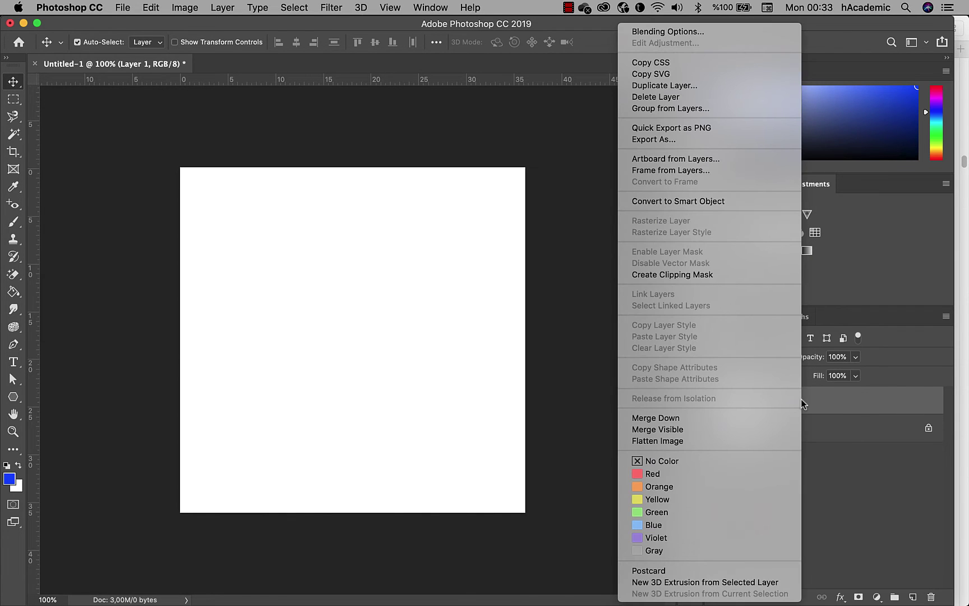
left_click(675, 38)
right_click(764, 400)
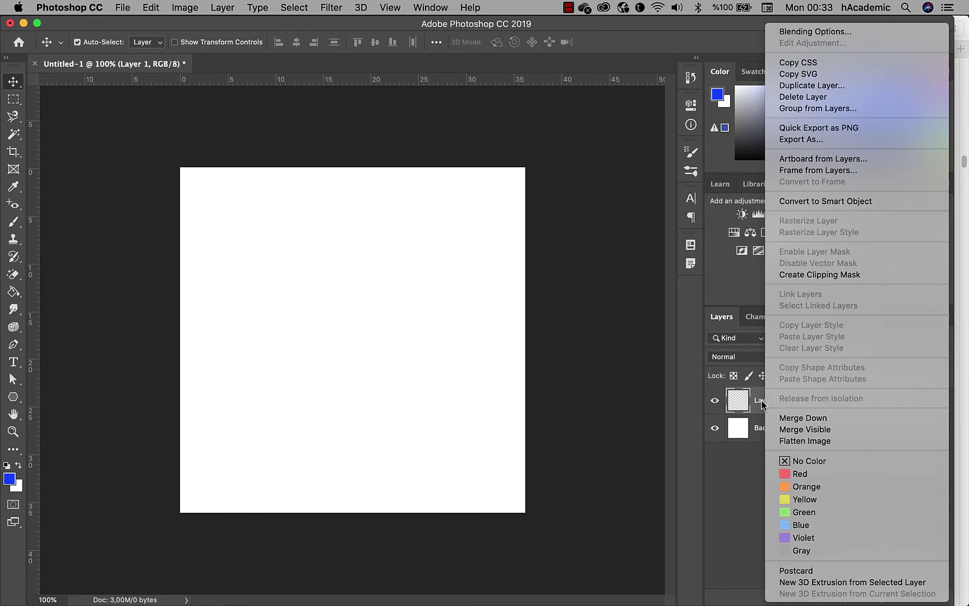
- Open Layer 1's Blending Options, move the Layer Style dialog up and left, then cancel it
left_click(809, 37)
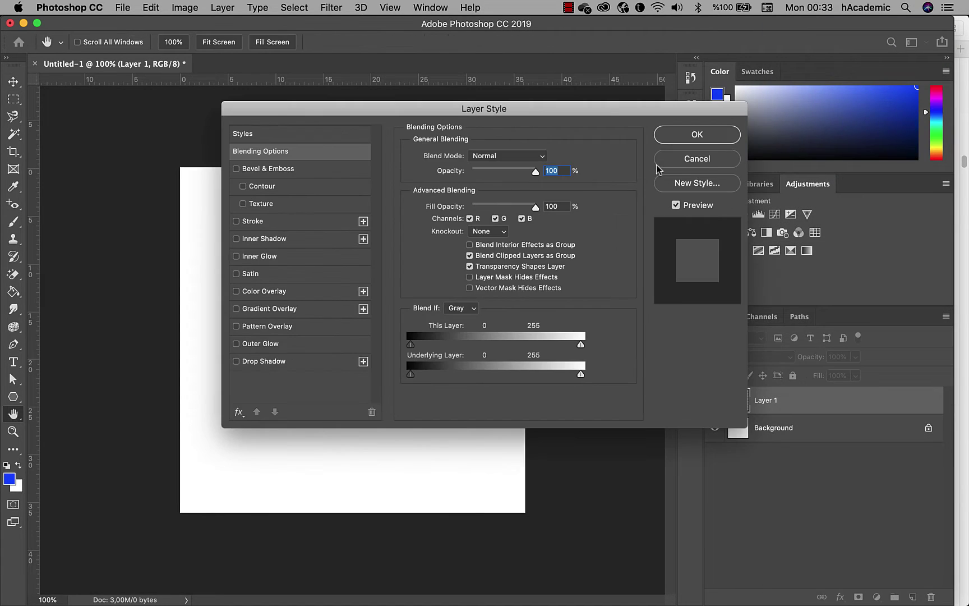
mouse_move(335, 109)
left_mouse_down()
mouse_move(351, 229)
mouse_move(275, 137)
mouse_move(247, 136)
left_mouse_up()
mouse_move(411, 131)
left_mouse_down()
mouse_move(360, 129)
mouse_move(391, 137)
mouse_move(393, 180)
mouse_move(372, 124)
left_mouse_up()
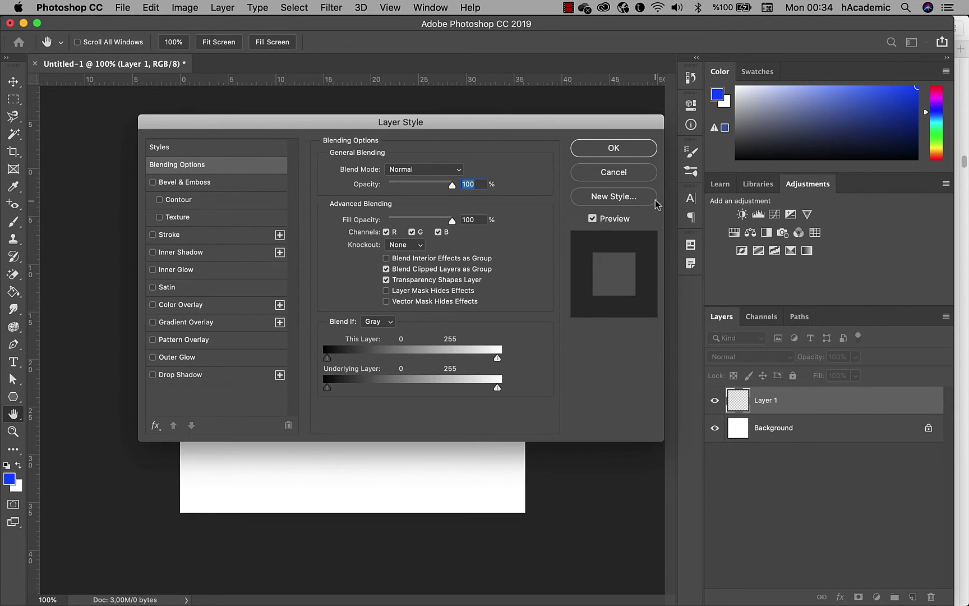
left_click(615, 175)
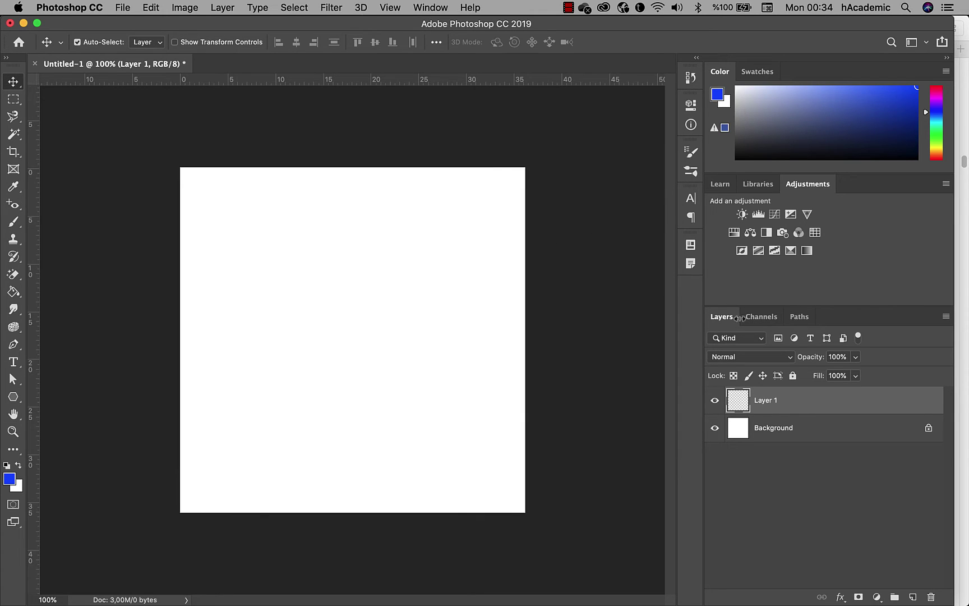
- Open and cancel Blending Options from the Layer menu, then show the Layer Style effects submenu
left_click(222, 7)
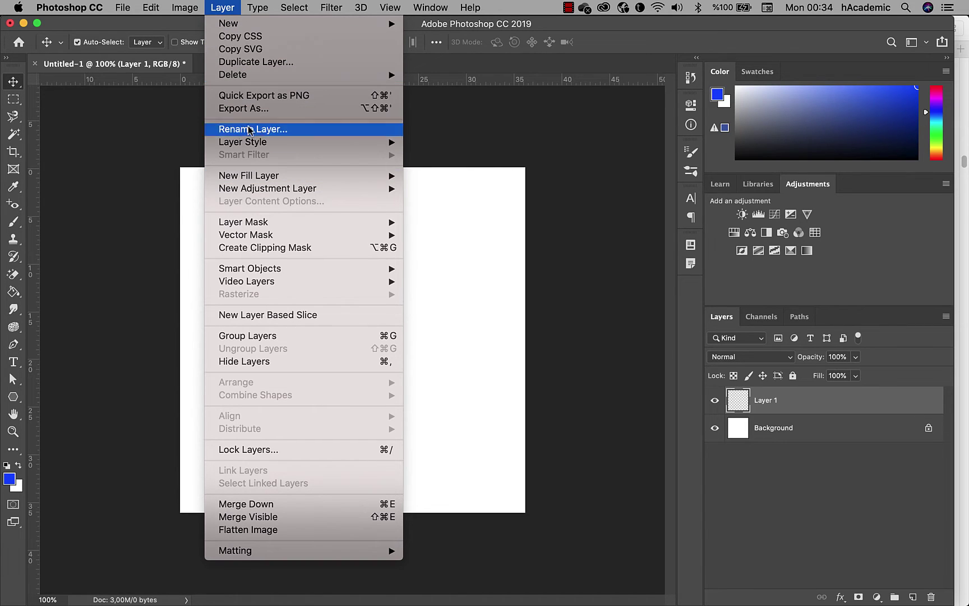
mouse_move(242, 141)
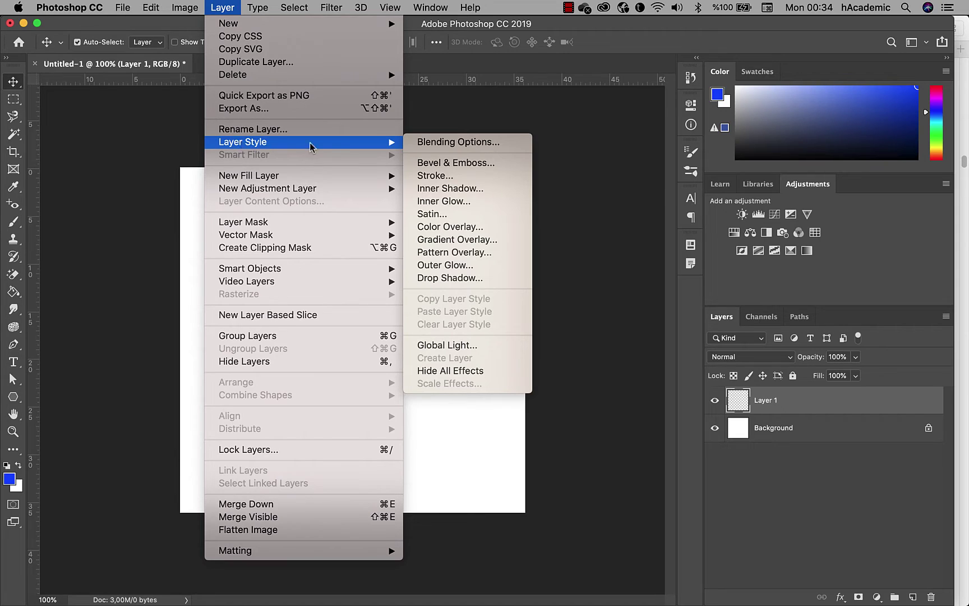
left_click(441, 143)
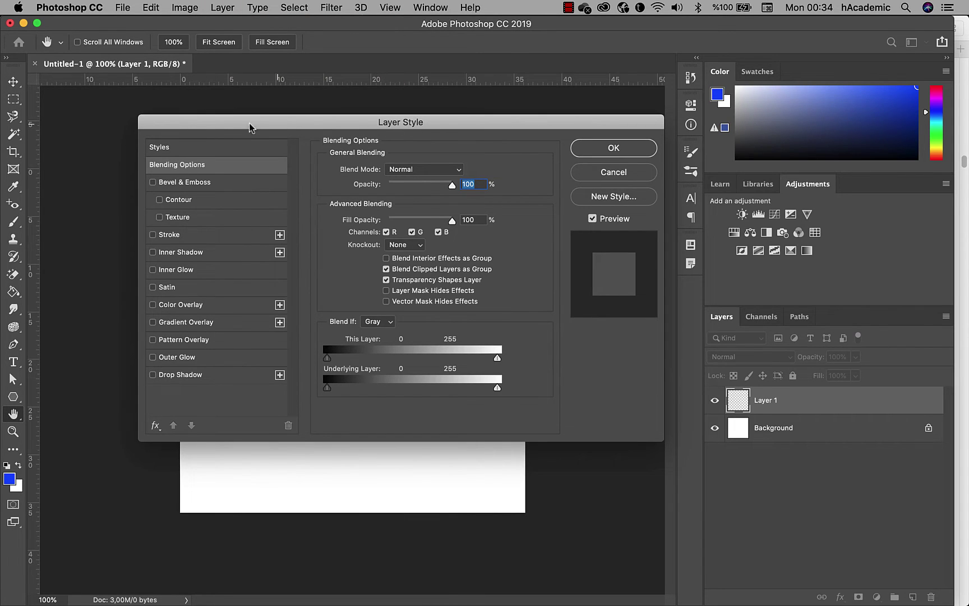
left_click(609, 174)
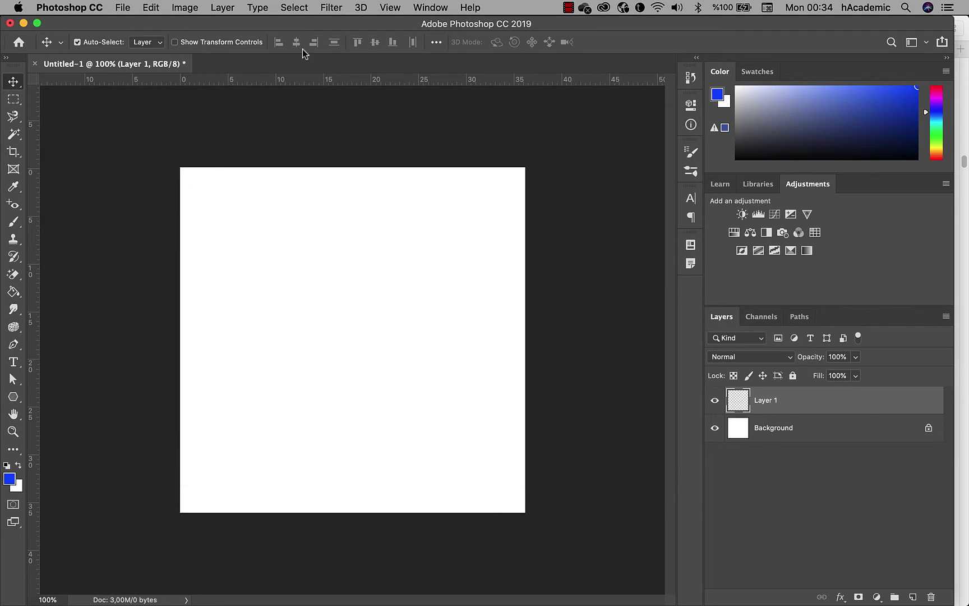
left_click(233, 8)
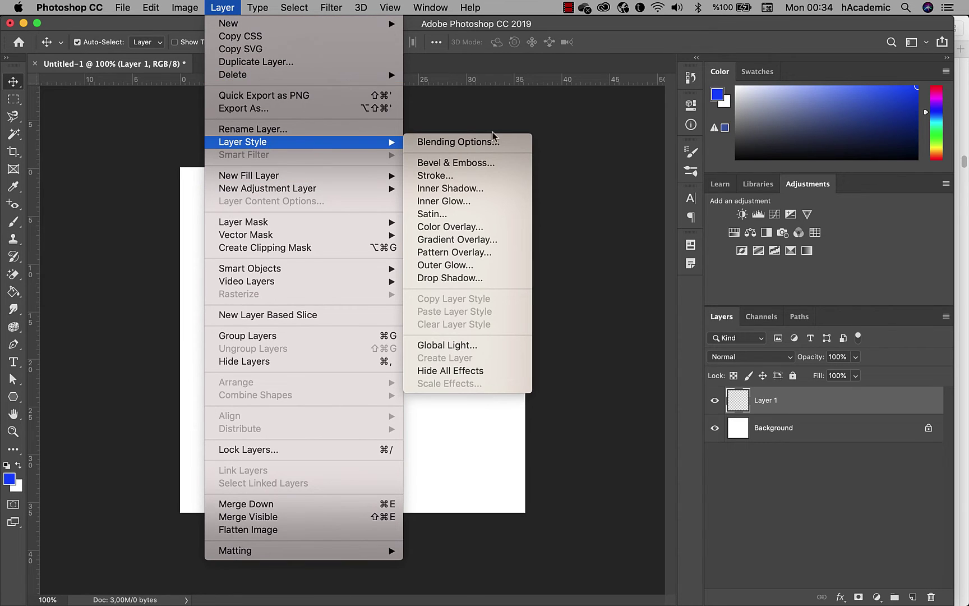
- Open Layer Style by double-clicking the Layer 1 row, cancelling it twice with no effects applied
left_click(566, 153)
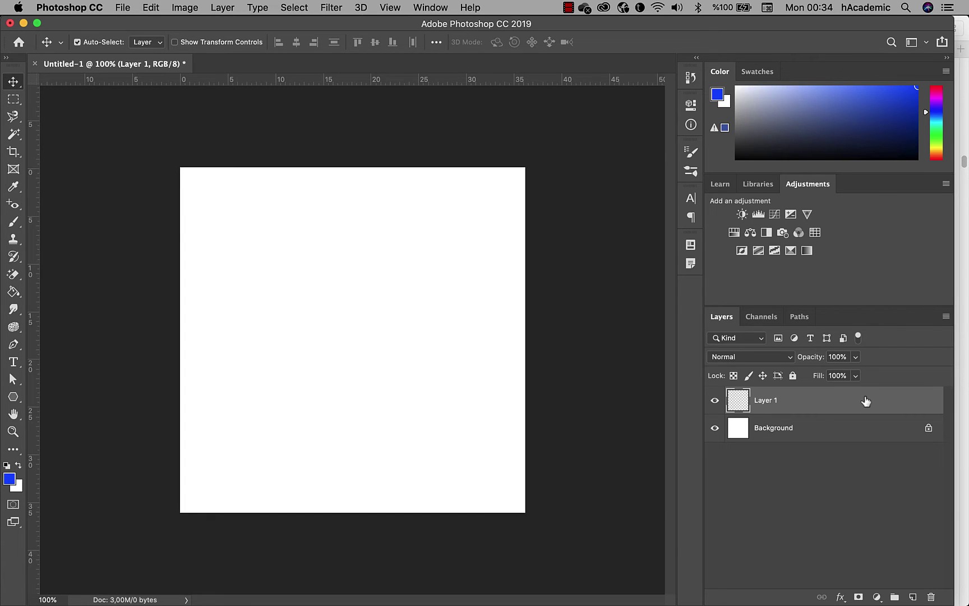
double_click(838, 405)
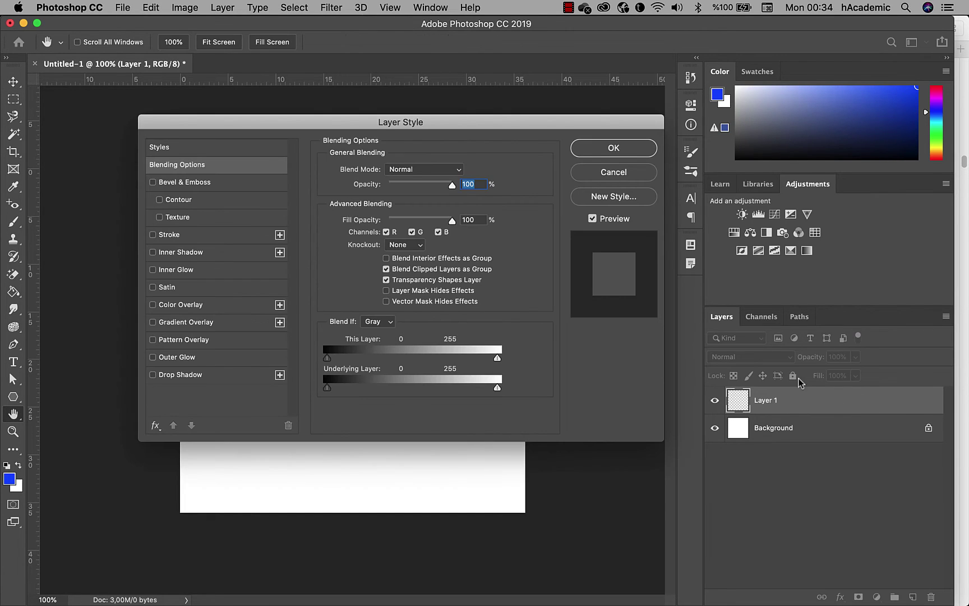
mouse_move(447, 121)
left_mouse_down()
mouse_move(430, 224)
mouse_move(452, 143)
left_mouse_up()
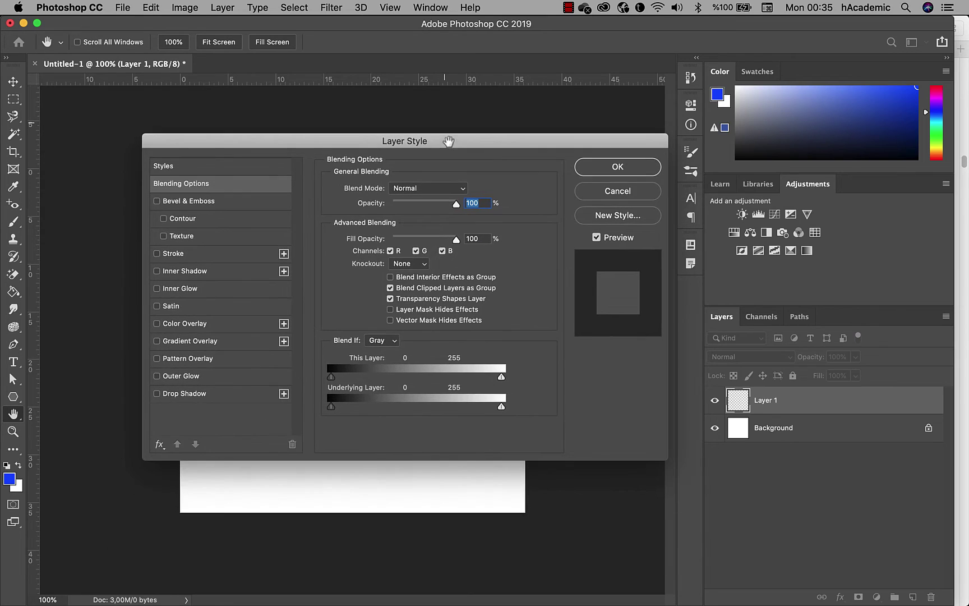
left_click(636, 191)
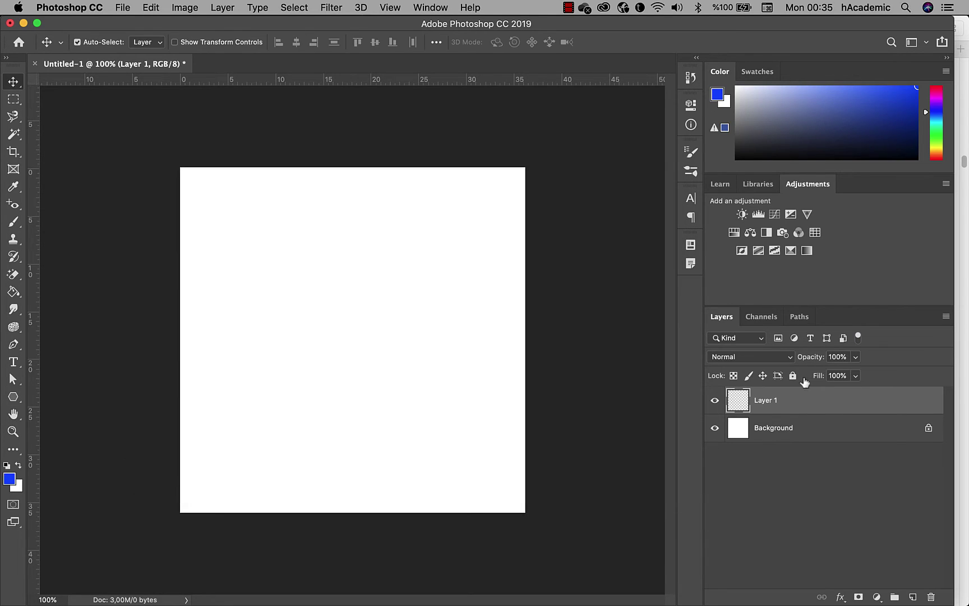
double_click(843, 401)
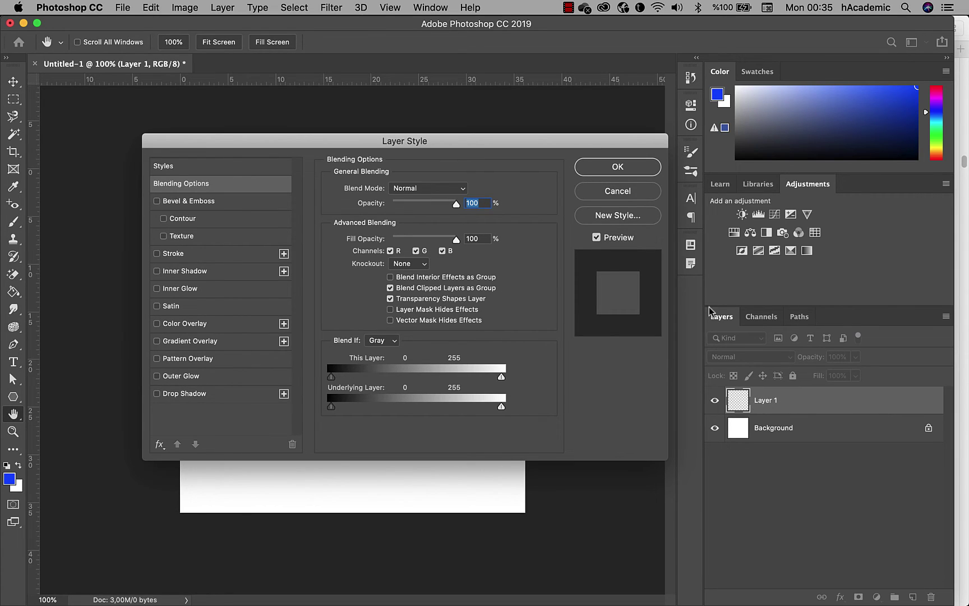
left_click(613, 193)
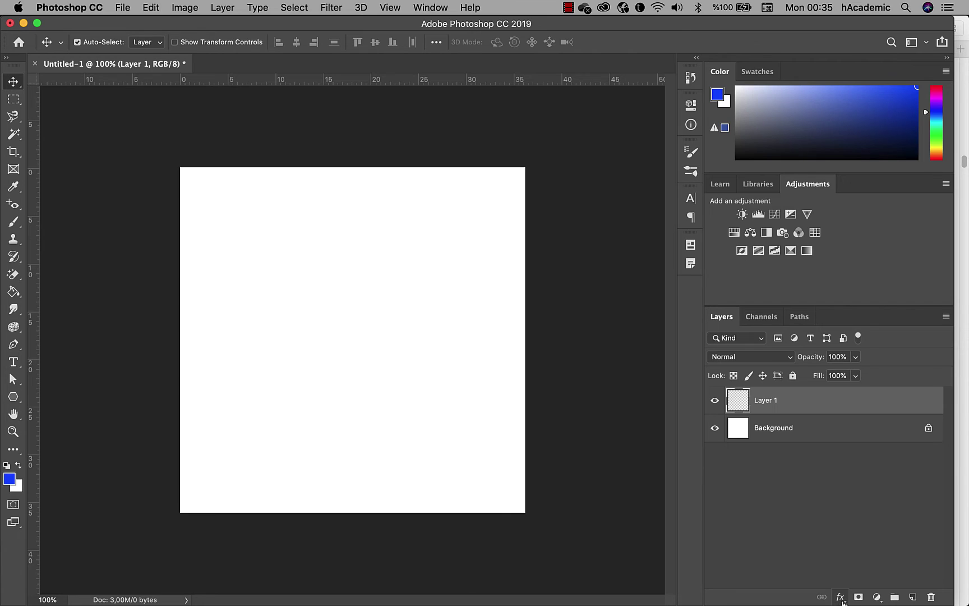
left_click(842, 602)
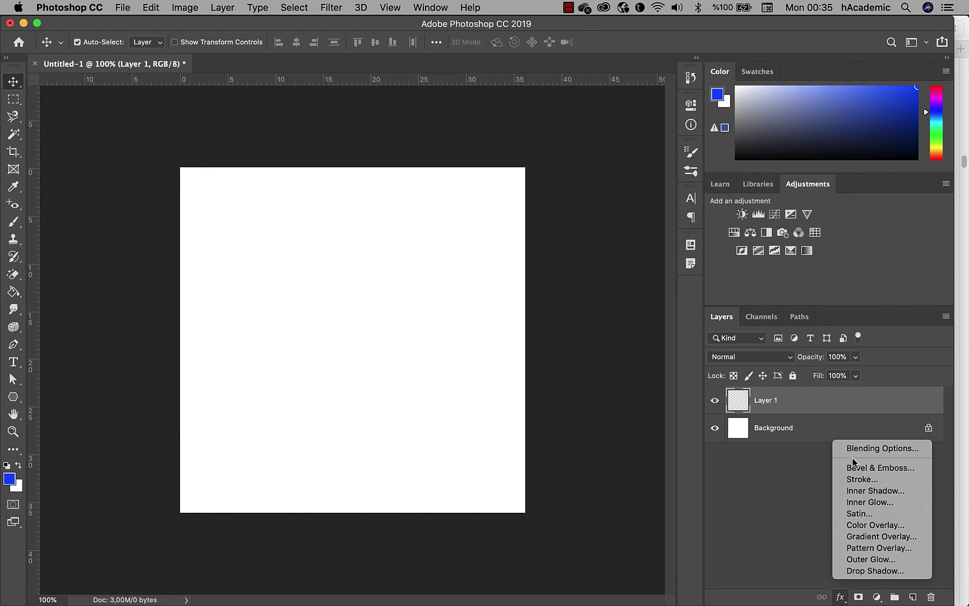
left_click(863, 449)
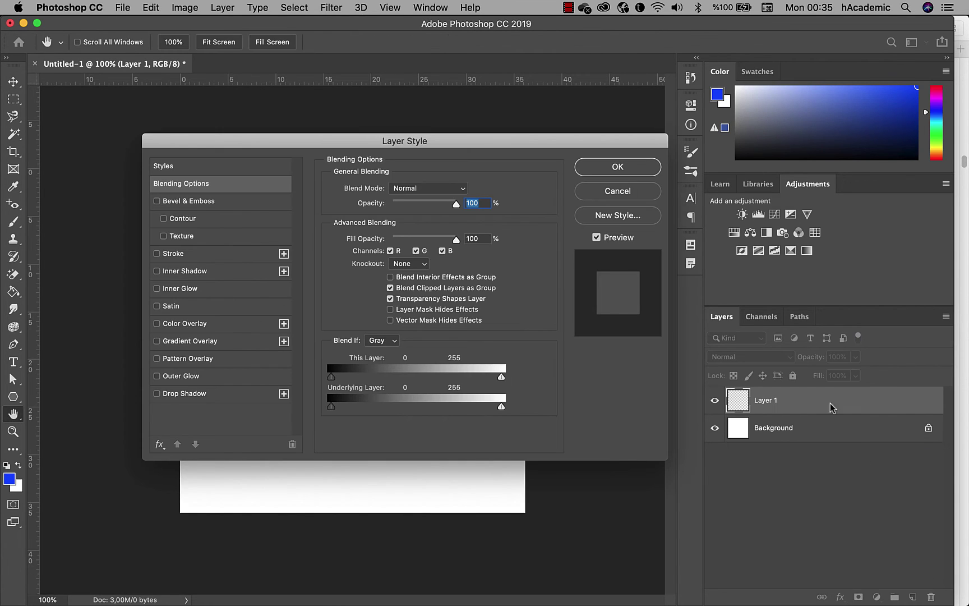
left_click_drag(314, 140, 307, 140)
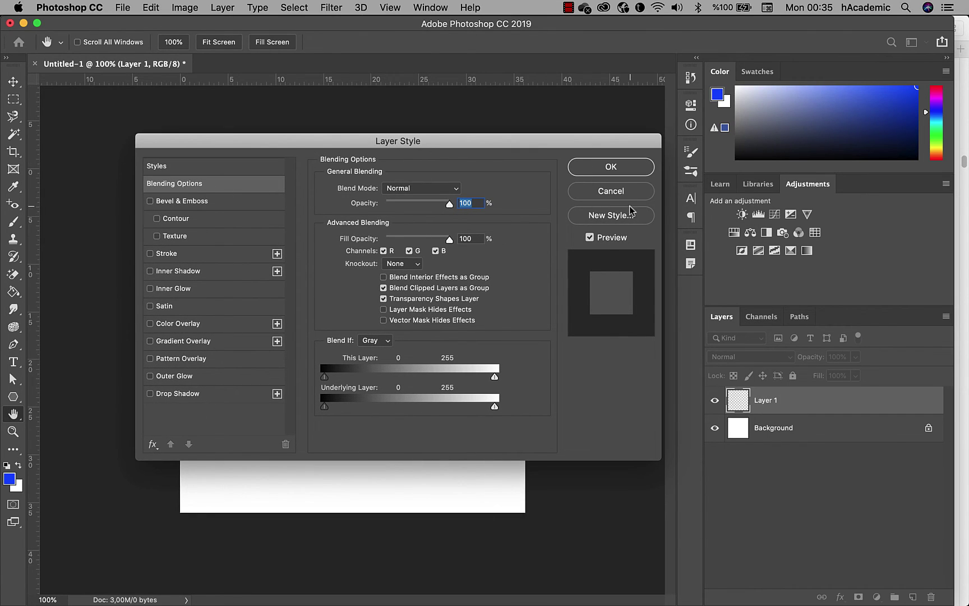
left_click(611, 191)
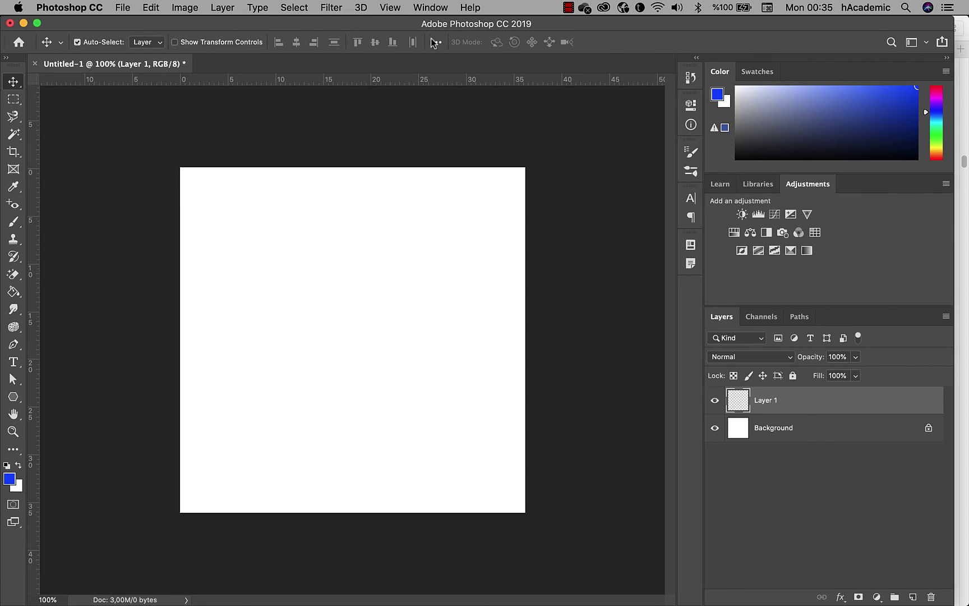
left_click(434, 9)
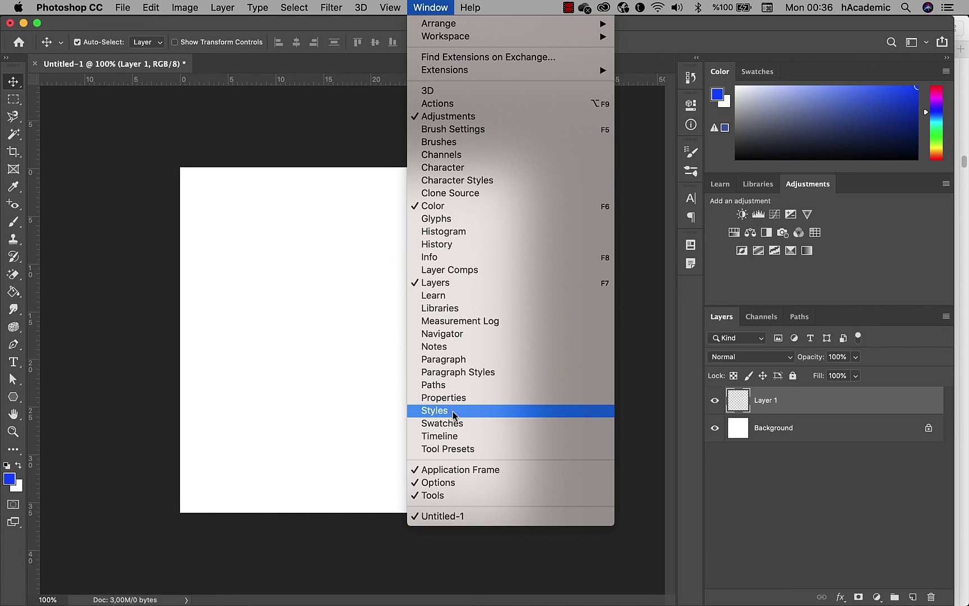
left_click(436, 411)
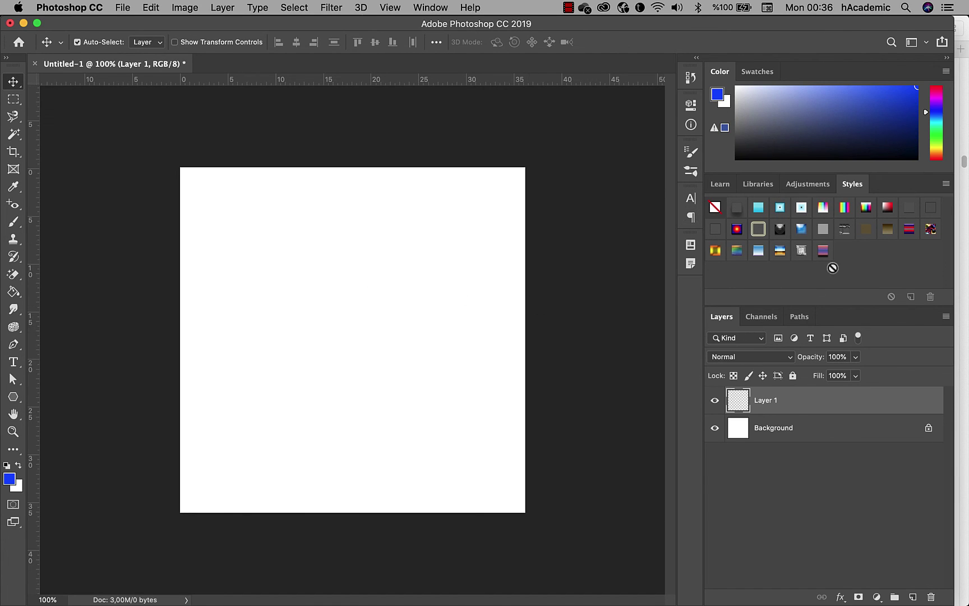
right_click(858, 186)
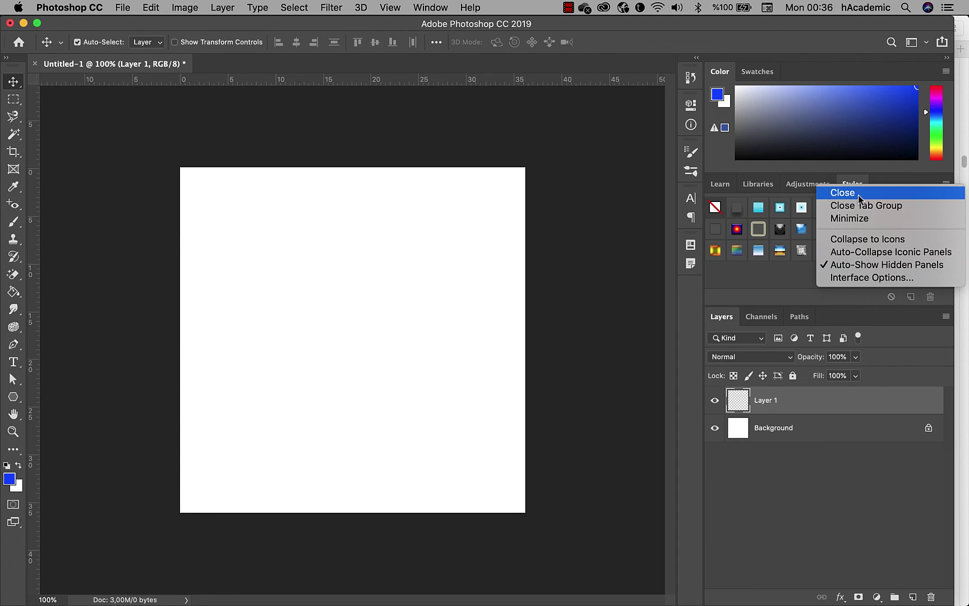
left_click(862, 198)
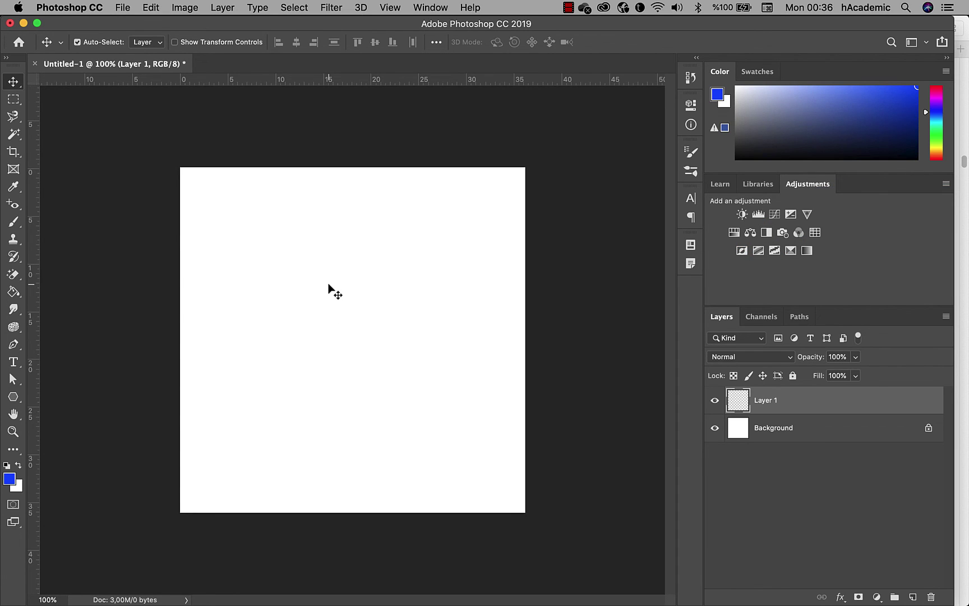